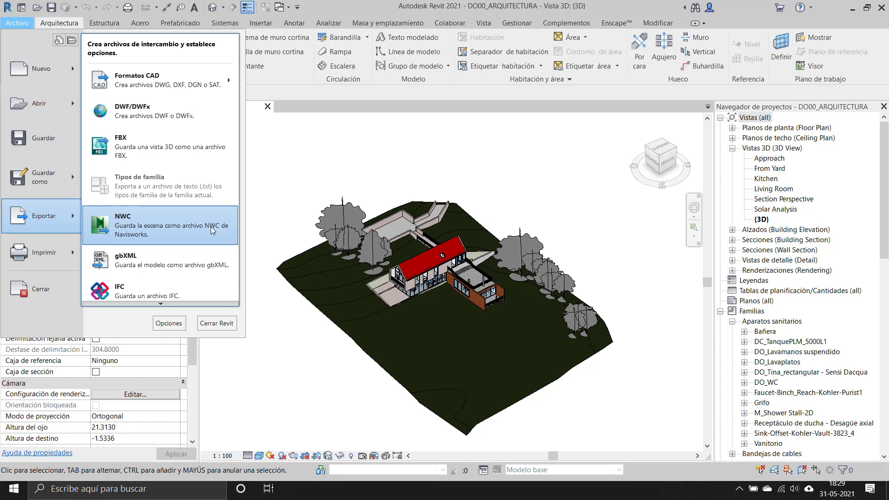
Step: Start an NWC export of the 3D view and choose the NWC folder inside 00 Modelo Diseño PIM as destination
{"action": "left_click", "coordinate": [159, 228]}
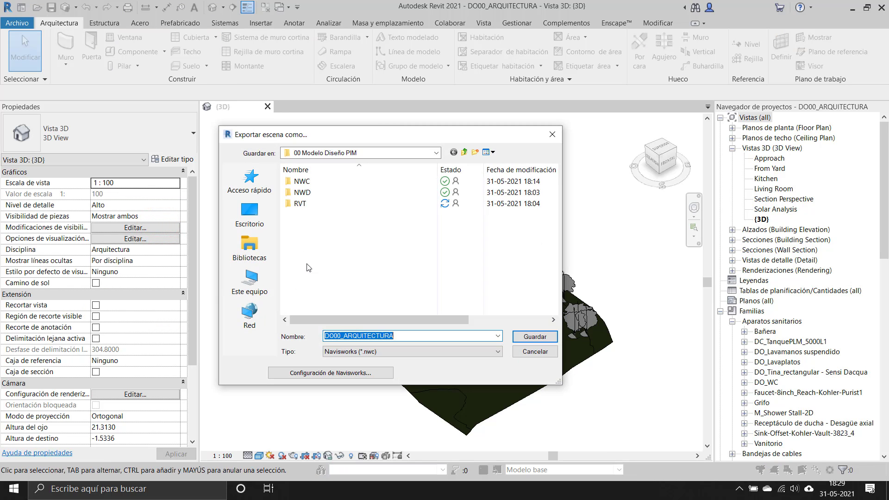
{"action": "left_click", "coordinate": [323, 266]}
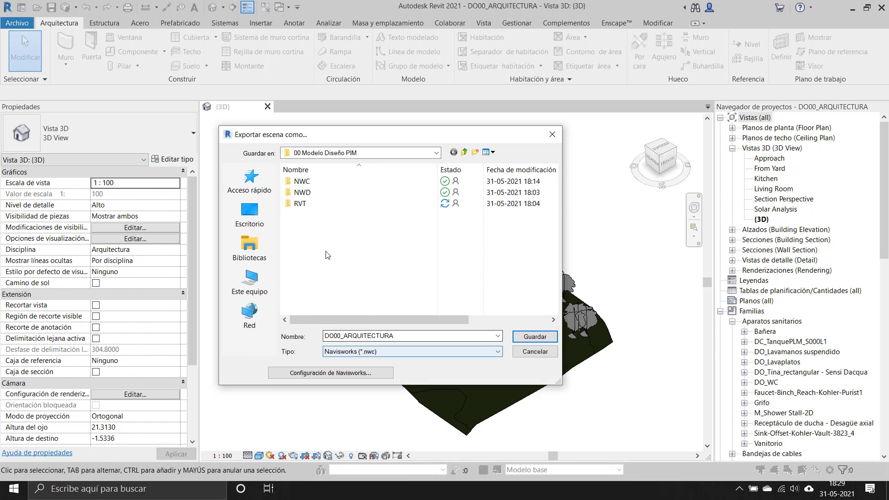
{"action": "left_click", "coordinate": [369, 276]}
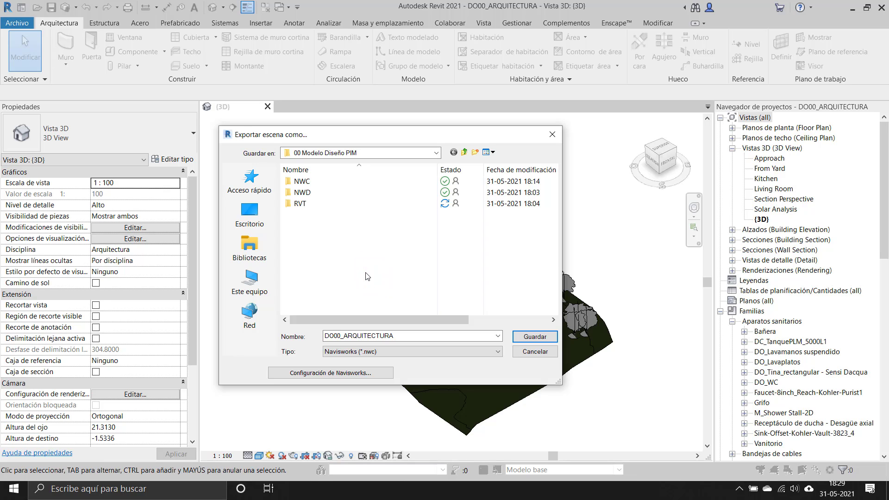
{"action": "double_click", "coordinate": [303, 182]}
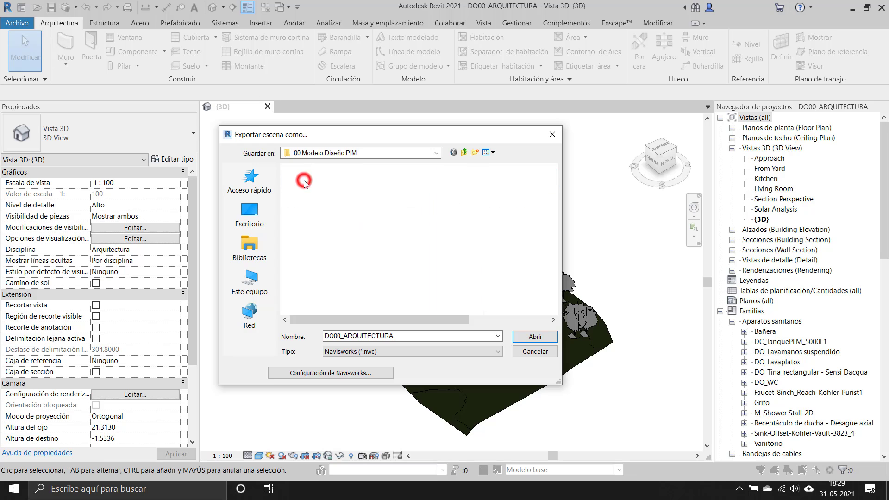
{"action": "left_click", "coordinate": [352, 245]}
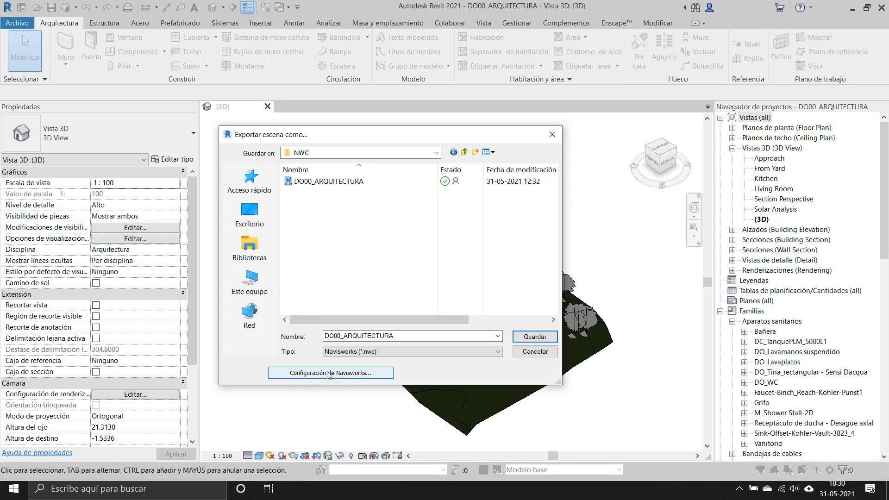
Step: Configure the Navisworks export: turn off linked CAD formats, room as attribute and room geometry, and set element parameter conversion to Ninguno
{"action": "left_click", "coordinate": [308, 375]}
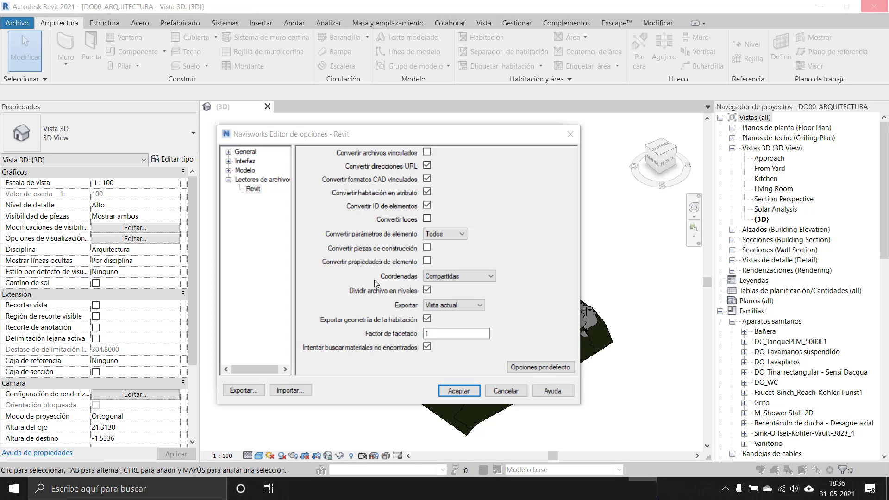
{"action": "left_click", "coordinate": [433, 167]}
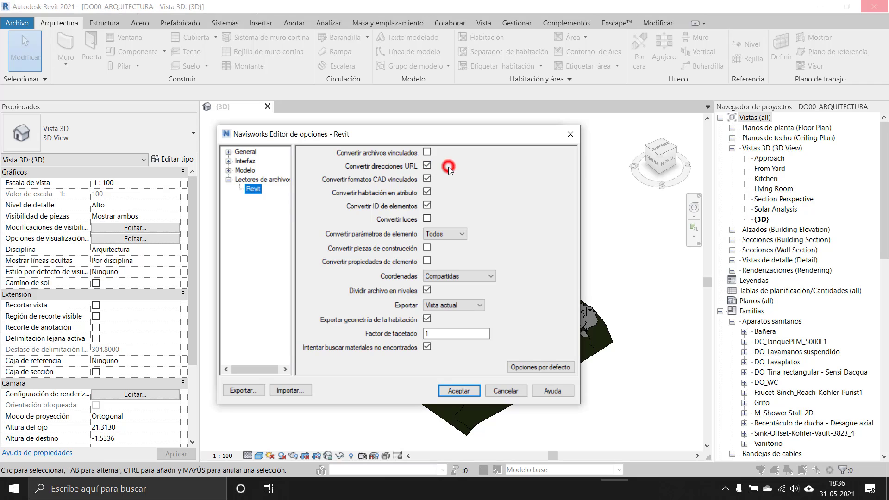
{"action": "left_click", "coordinate": [423, 180]}
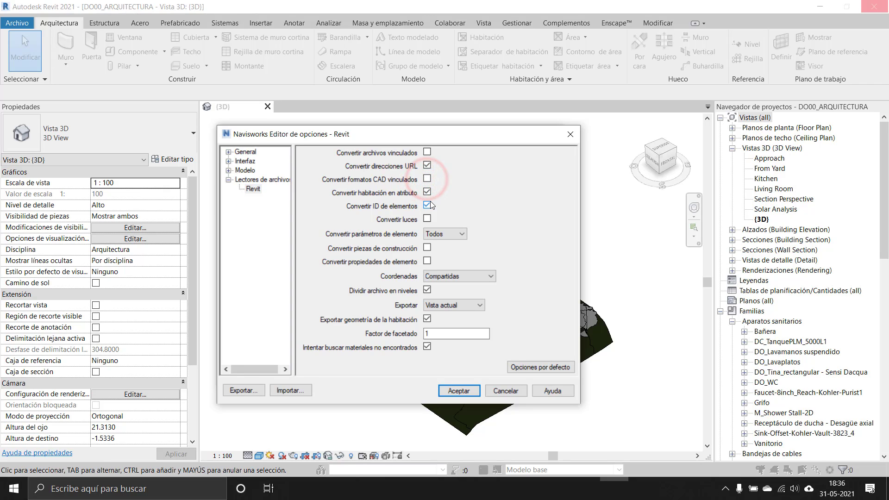
{"action": "left_click", "coordinate": [427, 193]}
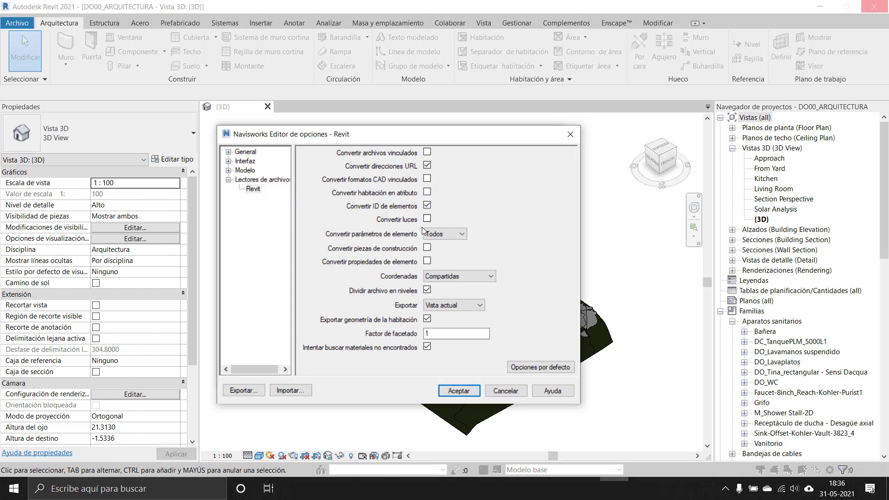
{"action": "left_click", "coordinate": [449, 233]}
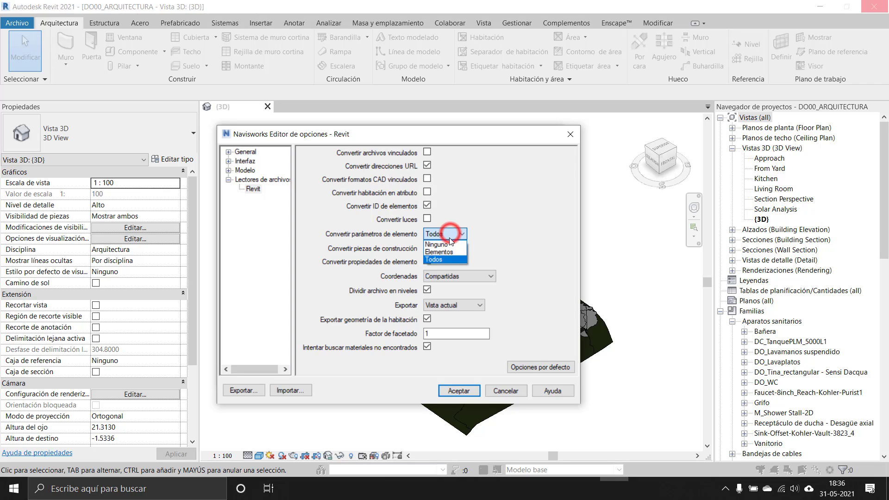
{"action": "left_click", "coordinate": [440, 244]}
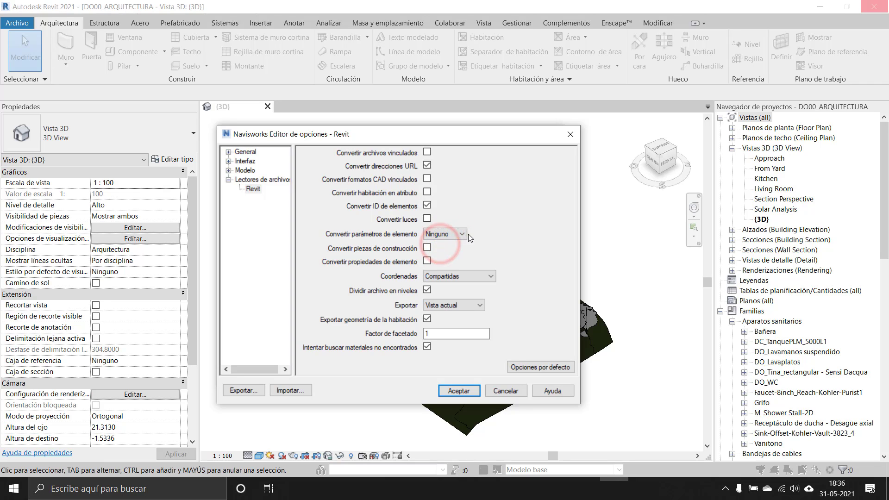
{"action": "left_click", "coordinate": [427, 319]}
{"action": "left_click", "coordinate": [470, 390]}
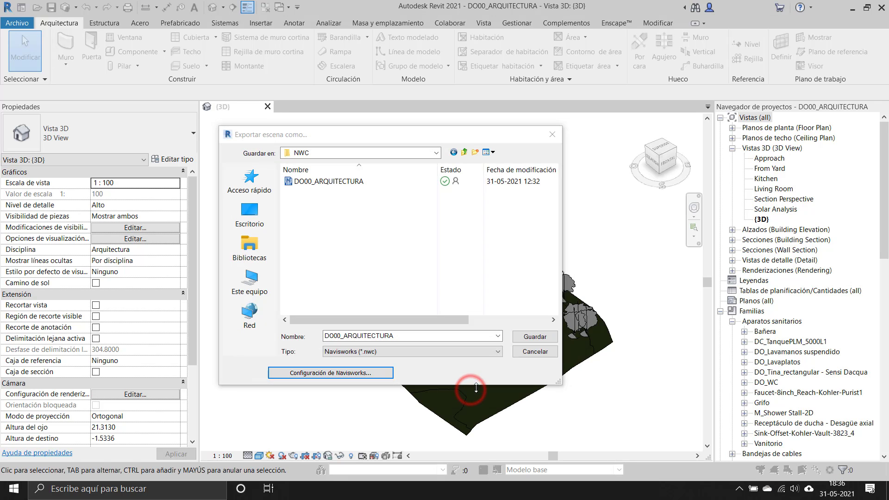
Step: Save the export as DO00_ARQUITECTURA in Navisworks (*.nwc) format, overwriting the existing file in the NWC folder
{"action": "left_click", "coordinate": [413, 336]}
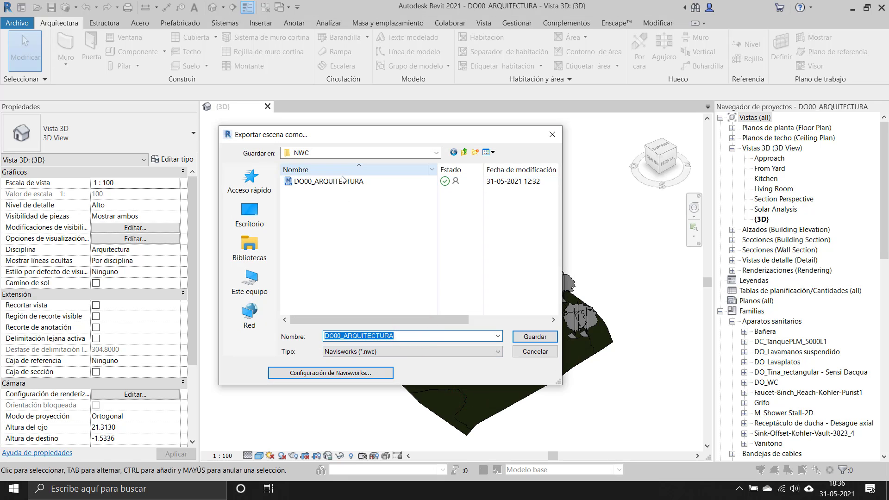
{"action": "left_click", "coordinate": [343, 180]}
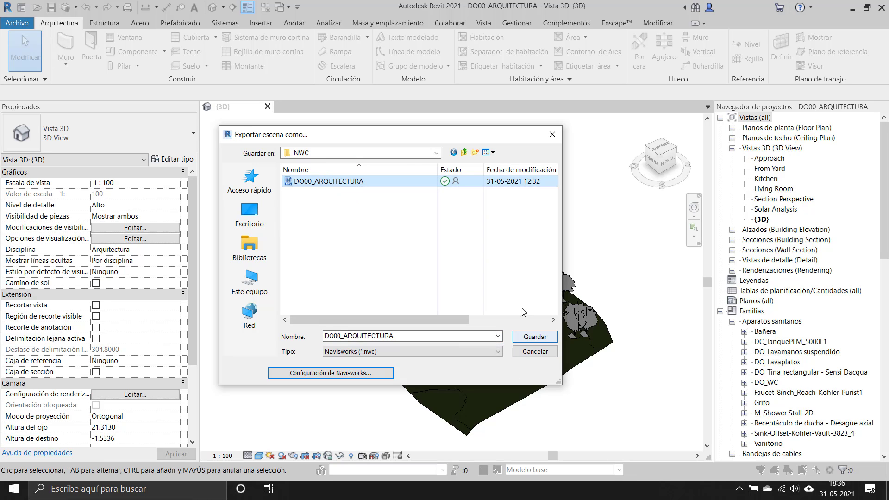
{"action": "left_click", "coordinate": [421, 335]}
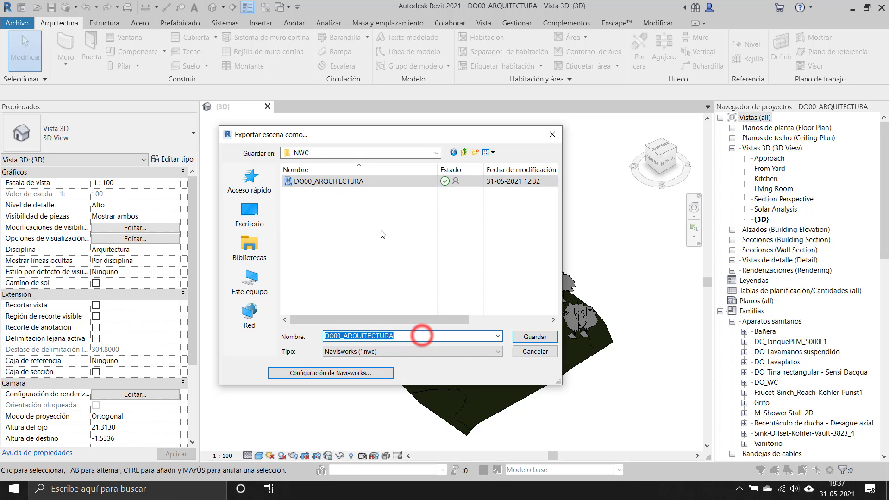
{"action": "left_click", "coordinate": [532, 337]}
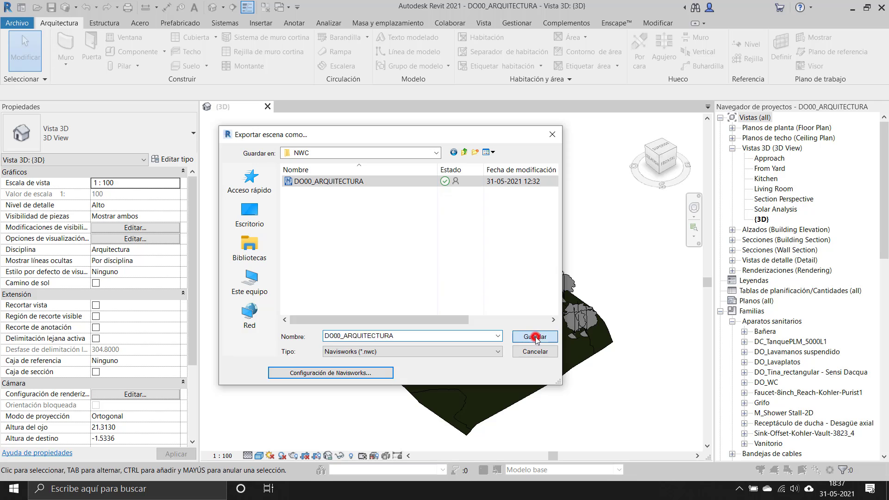
{"action": "left_click", "coordinate": [473, 247]}
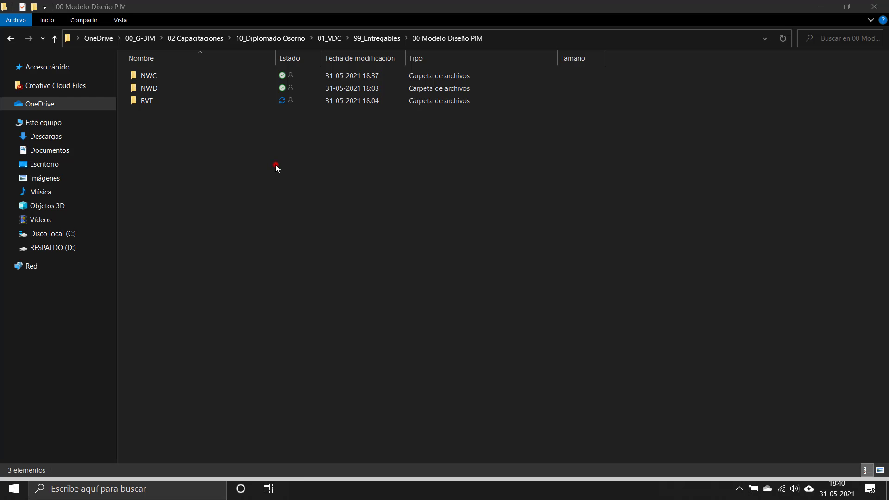
Step: In File Explorer, open the RVT folder of 00 Modelo Diseño PIM and examine the source Revit file
{"action": "left_click", "coordinate": [276, 165]}
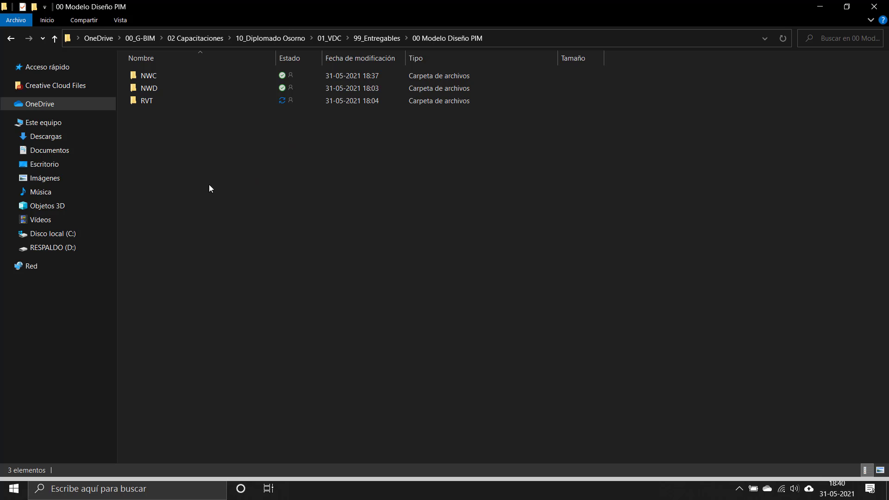
{"action": "left_click", "coordinate": [210, 188]}
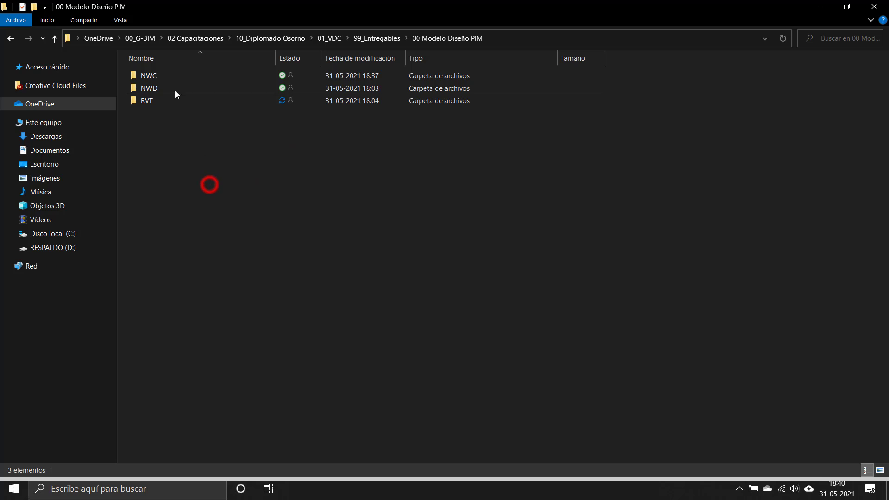
{"action": "left_click", "coordinate": [179, 140]}
{"action": "double_click", "coordinate": [154, 102]}
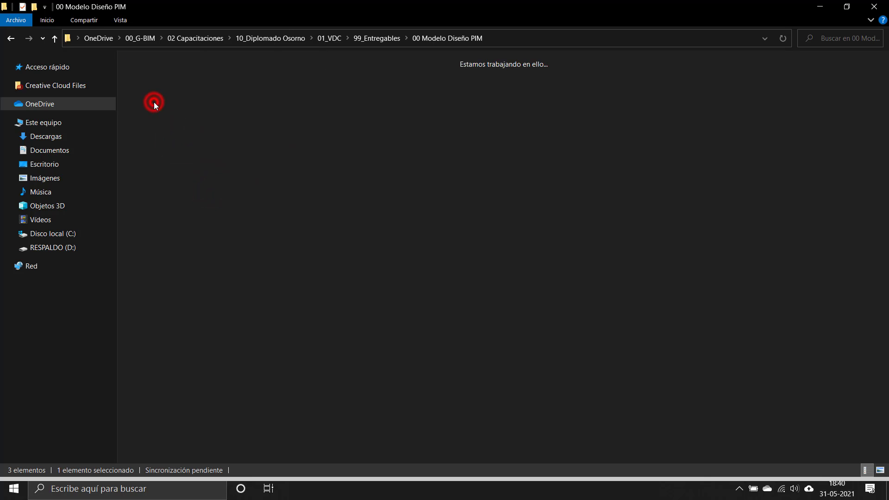
{"action": "left_click", "coordinate": [237, 202]}
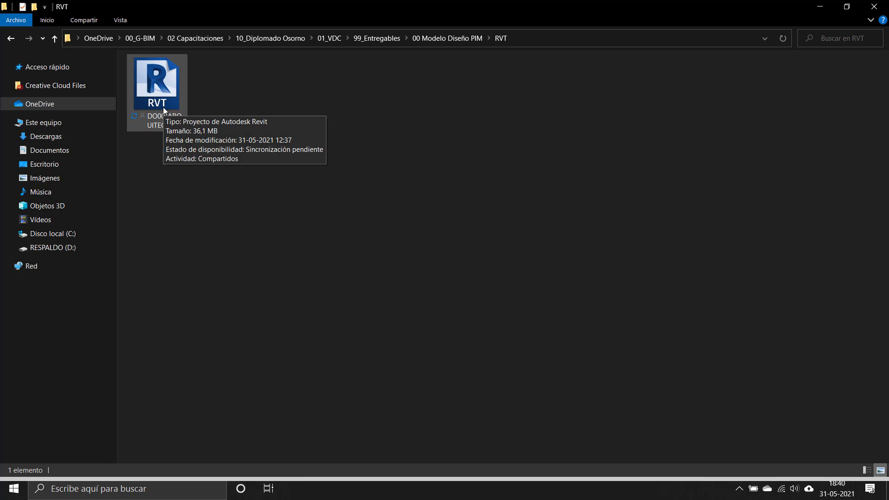
{"action": "left_click", "coordinate": [260, 209]}
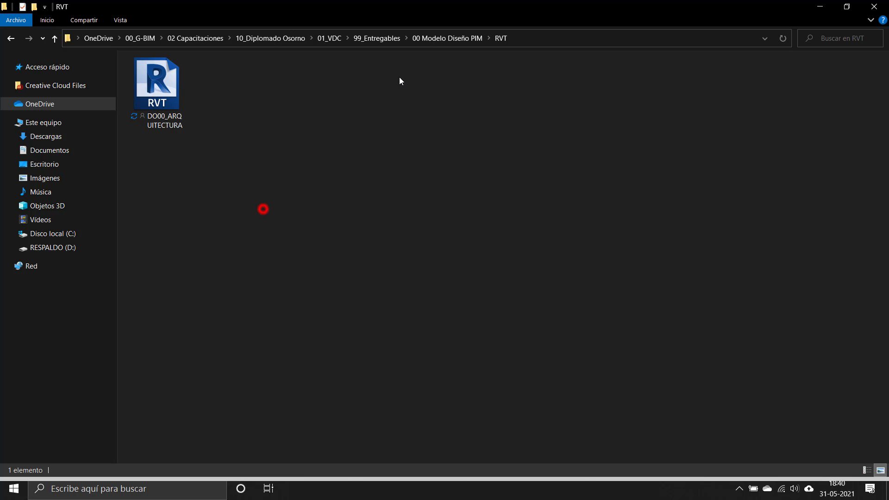
Step: Go back to 00 Modelo Diseño PIM and examine the exported file in the NWC folder
{"action": "left_click", "coordinate": [439, 38]}
{"action": "double_click", "coordinate": [154, 73]}
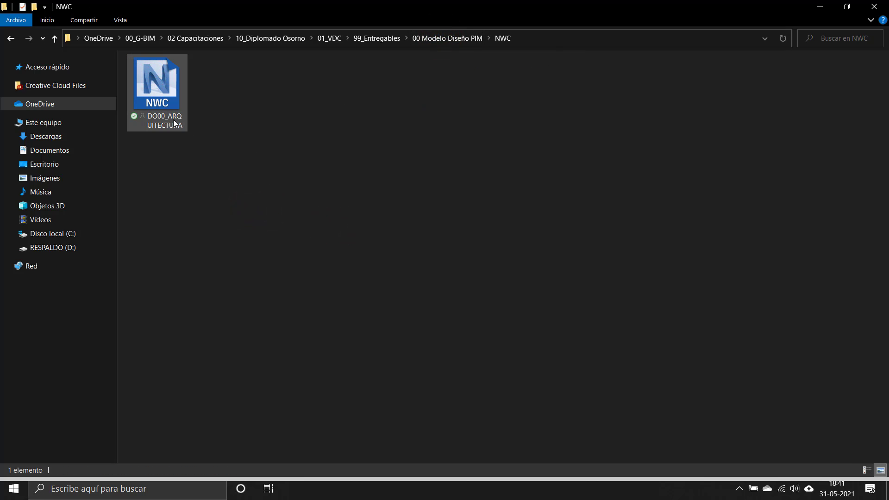
{"action": "mouse_move", "coordinate": [175, 123]}
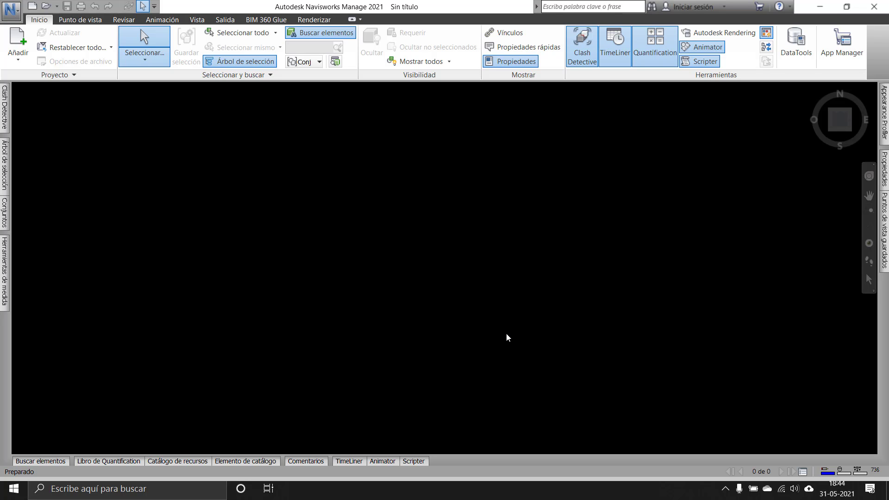
Step: Switch to Navisworks Manage, begin opening a file and browse to the NWC folder of 00 Modelo Diseño PIM
{"action": "left_click", "coordinate": [48, 8]}
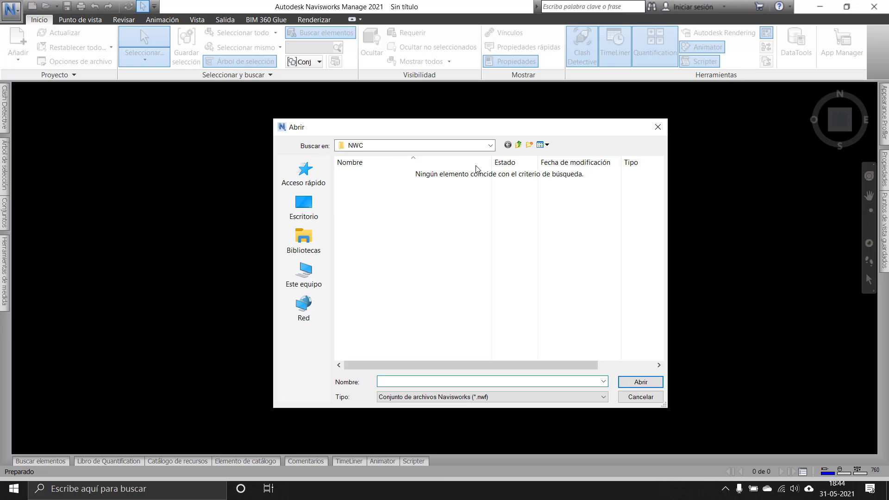
{"action": "left_click", "coordinate": [518, 144]}
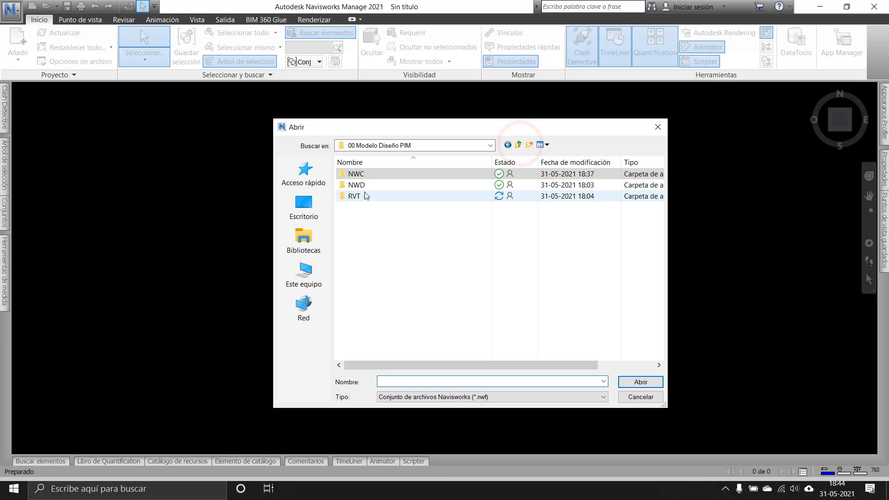
{"action": "double_click", "coordinate": [364, 178]}
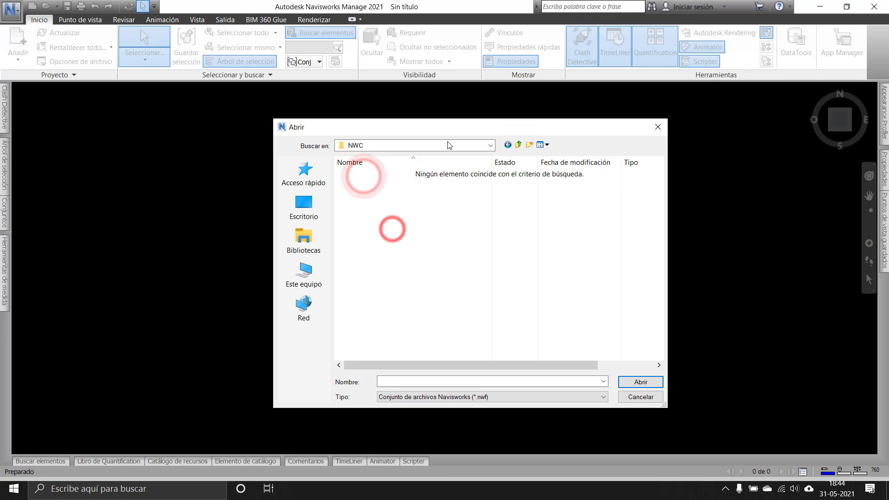
{"action": "left_click_drag", "start_coordinate": [444, 130], "coordinate": [369, 110]}
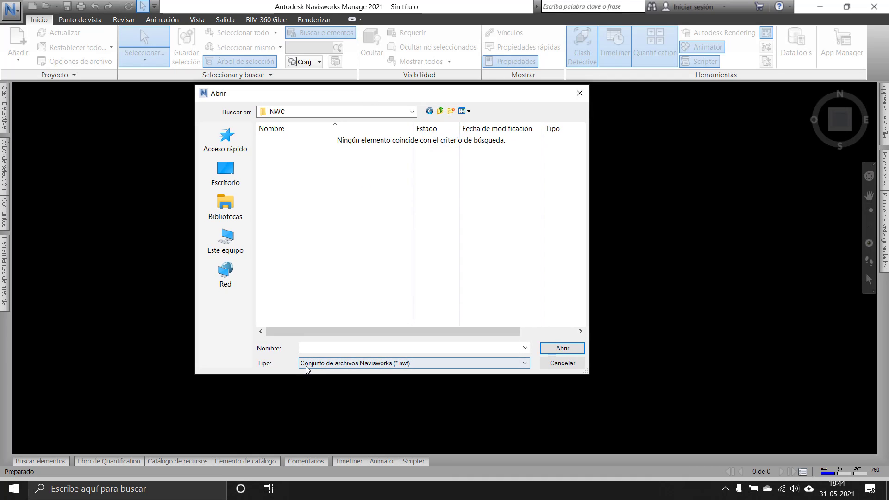
Step: Review the supported file formats and set the file type to Caché de Navisworks (*.nwc)
{"action": "left_click", "coordinate": [331, 365]}
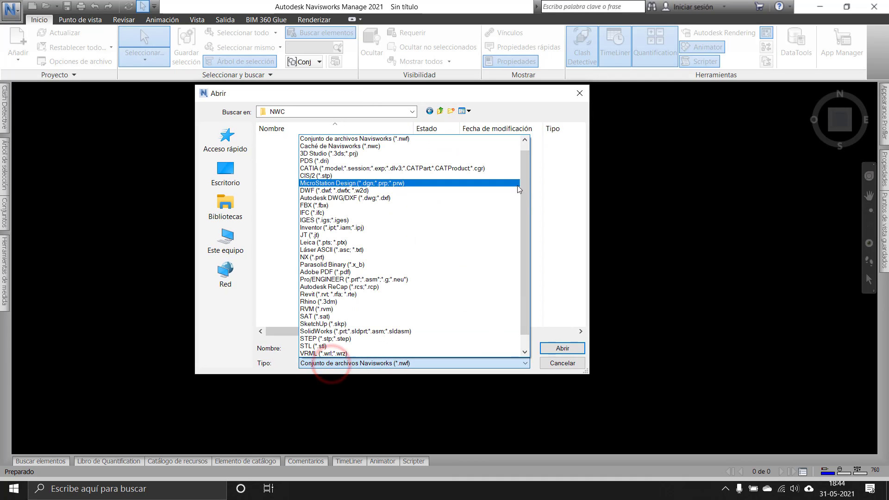
{"action": "left_click_drag", "start_coordinate": [522, 177], "coordinate": [528, 237]}
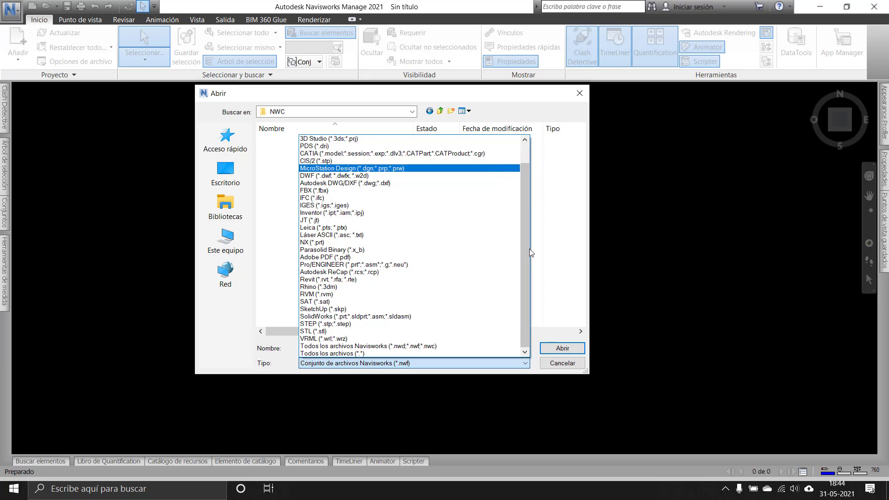
{"action": "left_click_drag", "start_coordinate": [528, 249], "coordinate": [524, 187]}
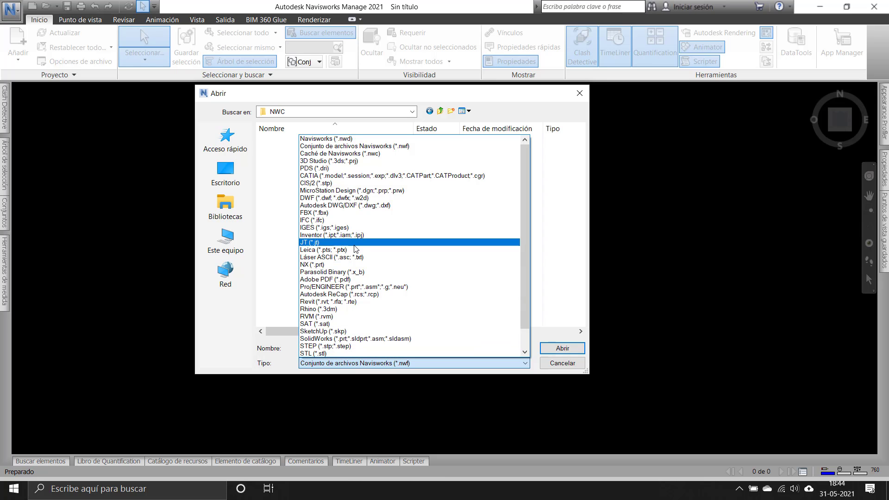
{"action": "left_click", "coordinate": [398, 153]}
{"action": "left_click", "coordinate": [468, 362]}
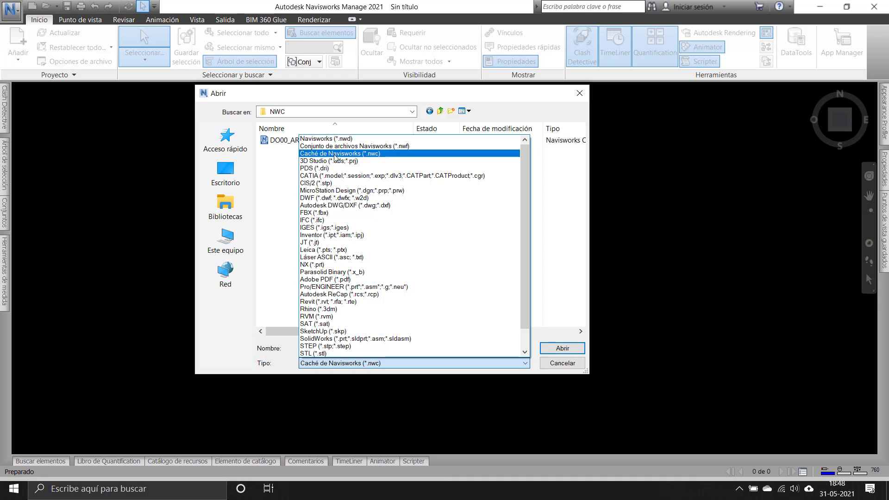
{"action": "left_click", "coordinate": [374, 153]}
Step: Open the DO00_ARQUITECTURA cache file from the NWC folder
{"action": "left_click", "coordinate": [319, 140]}
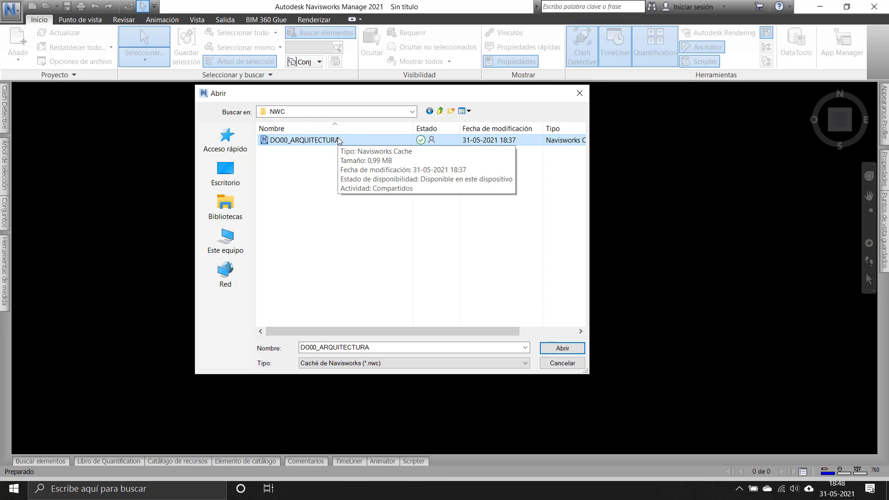
{"action": "left_click", "coordinate": [567, 348]}
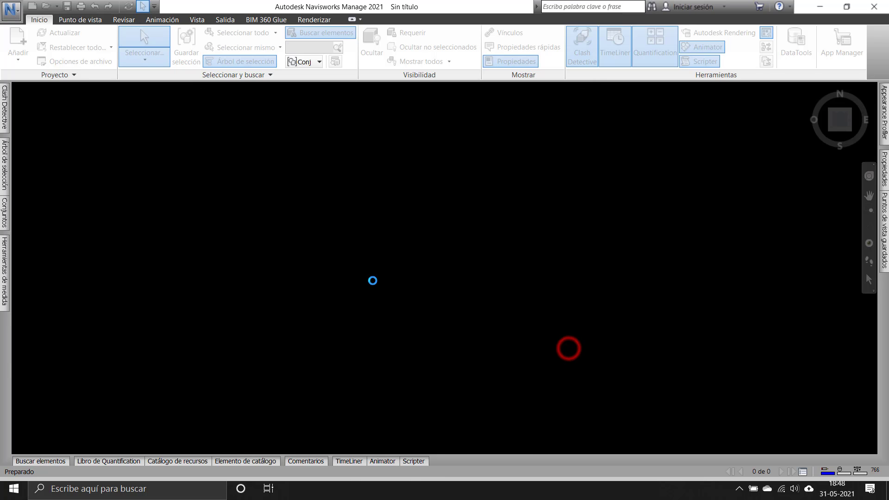
{"action": "scroll", "coordinate": [440, 284], "scroll_direction": "up", "scroll_amount": 3}
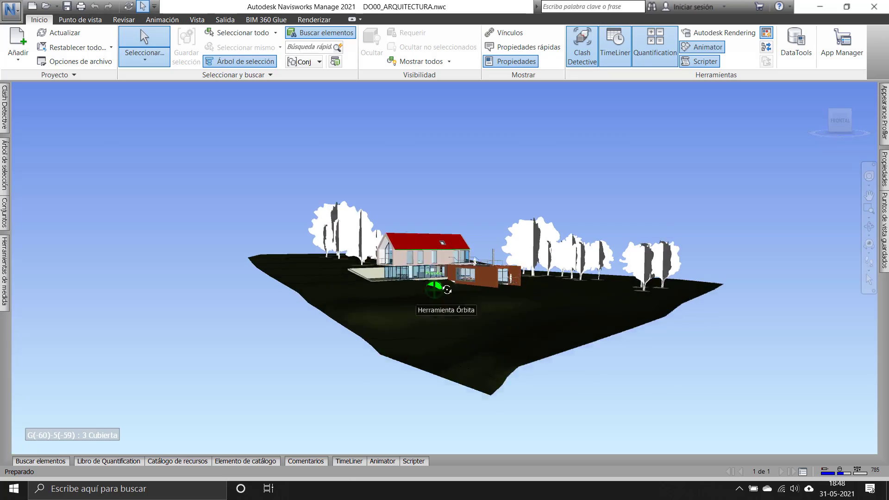
Step: Examine the opened house model up close and select its roof
{"action": "middle_click_drag", "start_coordinate": [441, 284], "coordinate": [538, 292], "text": "shift"}
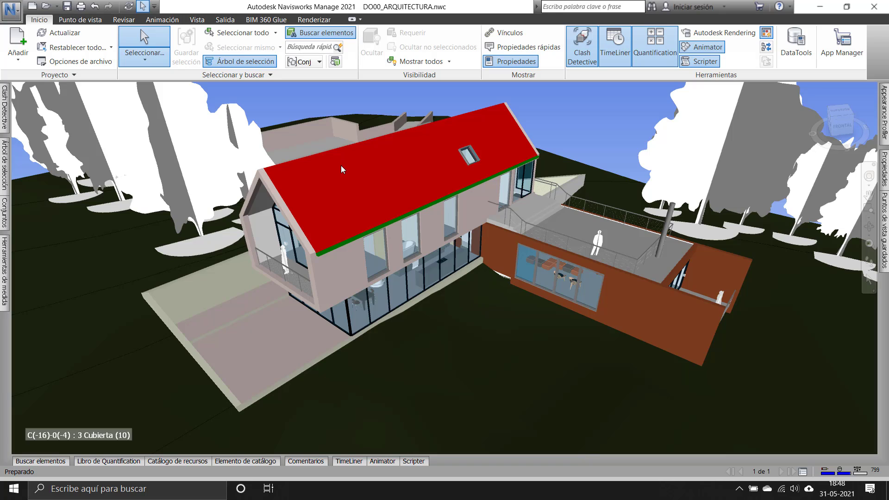
{"action": "left_click", "coordinate": [349, 148]}
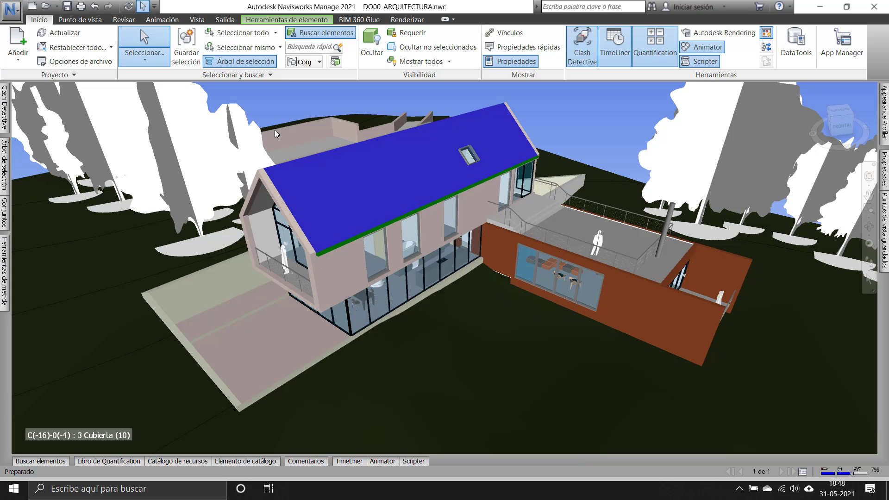
Step: Begin saving the model as an .nwf file set and create a folder named NWF in 00 Modelo Diseño PIM
{"action": "left_click", "coordinate": [67, 6]}
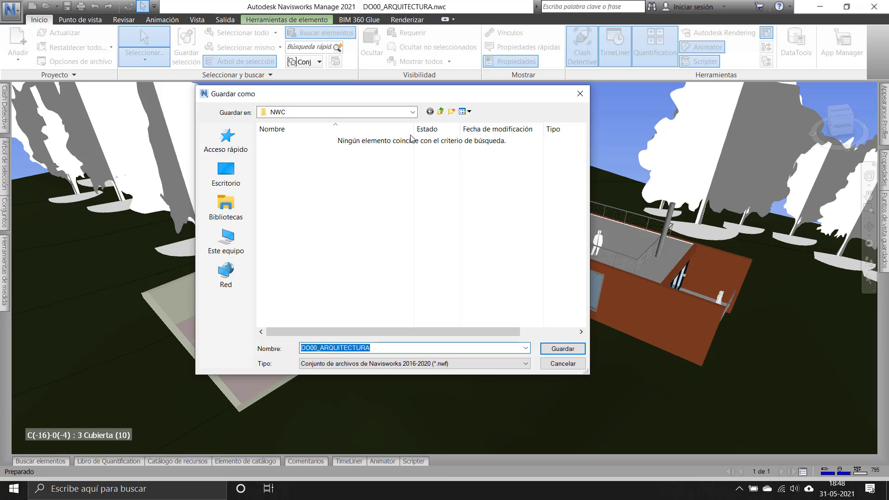
{"action": "left_click", "coordinate": [441, 111]}
{"action": "left_click", "coordinate": [381, 271]}
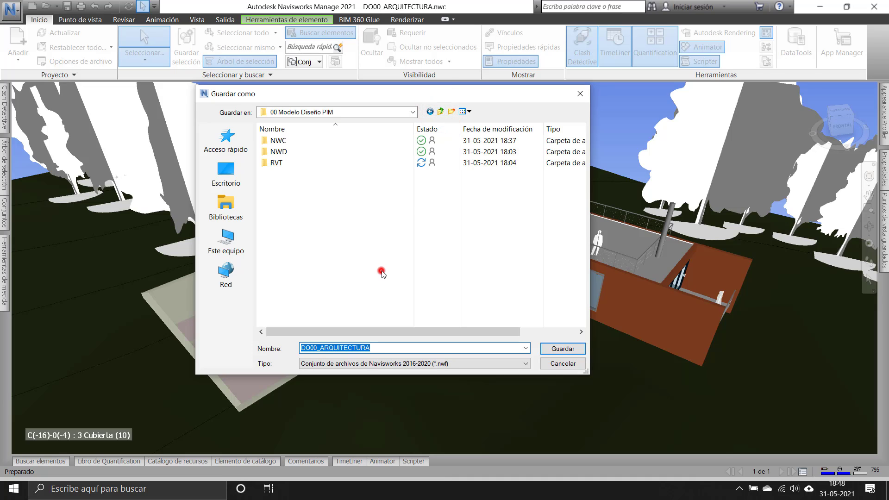
{"action": "left_click", "coordinate": [452, 111]}
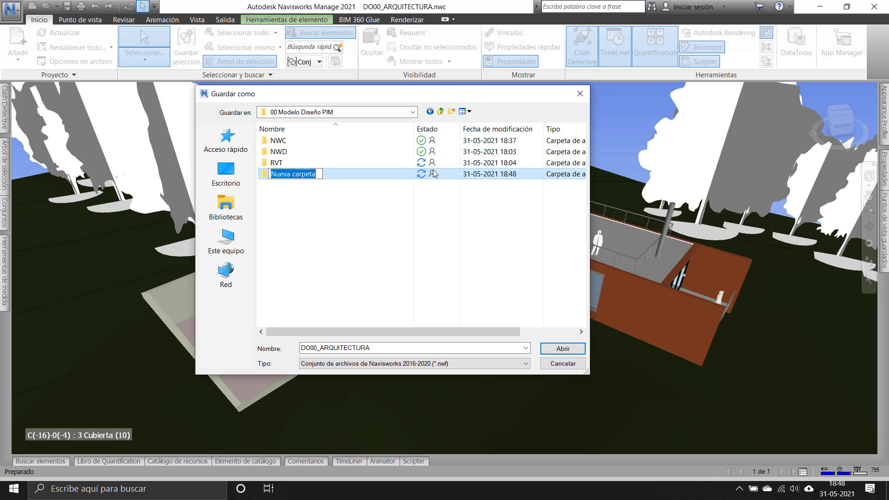
{"action": "type", "text": "NWF"}
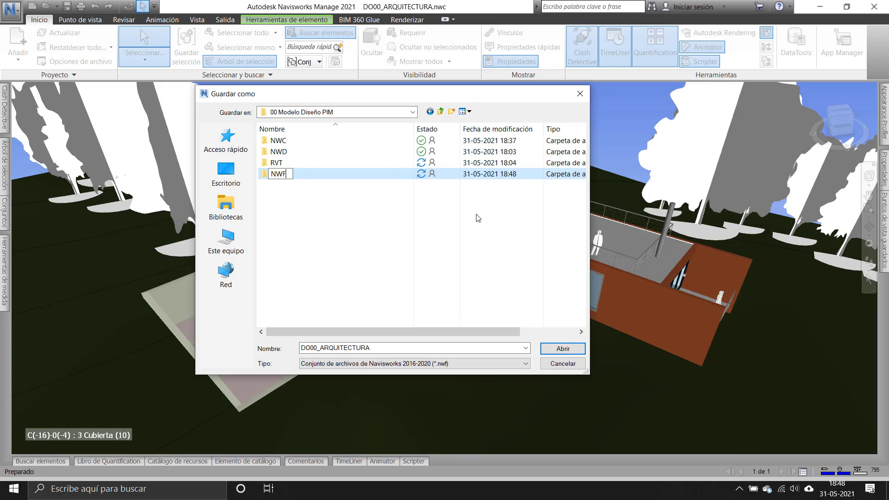
{"action": "left_click", "coordinate": [453, 247]}
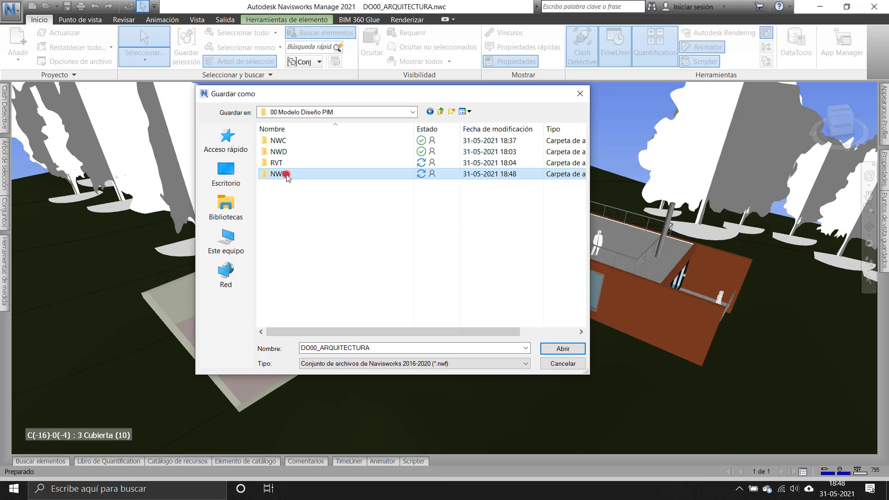
Step: Save the file set as DO00_ARQUITECTURA in the NWF folder and clear the roof selection
{"action": "double_click", "coordinate": [287, 175]}
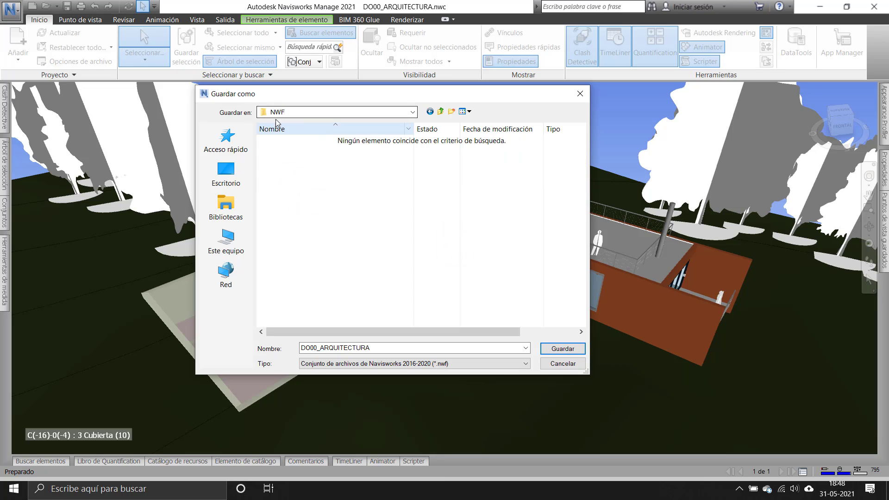
{"action": "key", "text": "Return"}
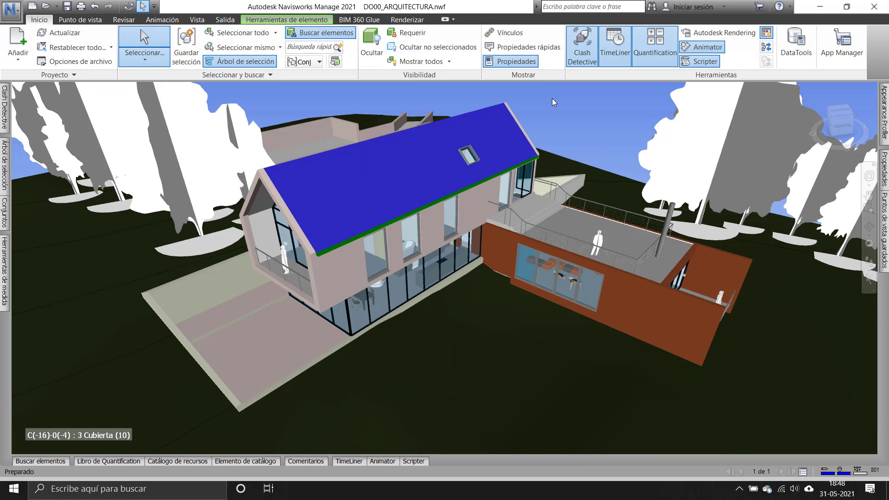
{"action": "left_click", "coordinate": [554, 102]}
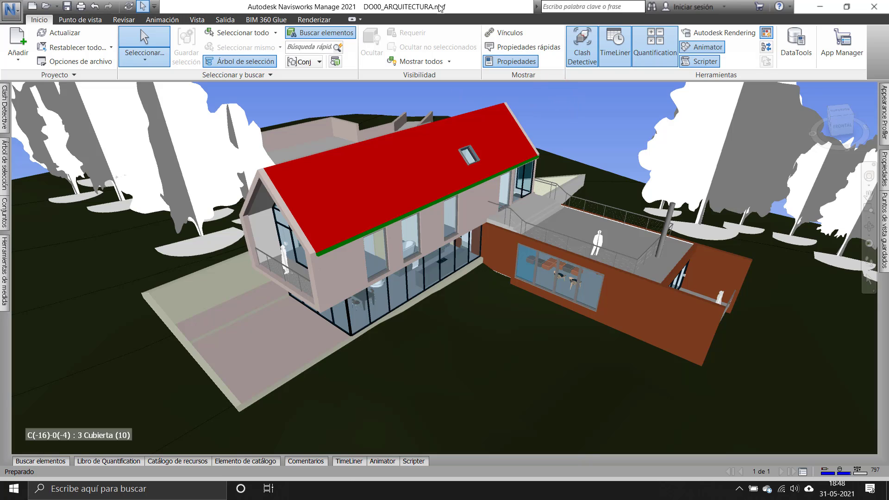
Step: Begin saving a copy of the model with the file type Navisworks 2016-2020 (*.nwd)
{"action": "scroll", "coordinate": [516, 146], "scroll_direction": "down", "scroll_amount": 2}
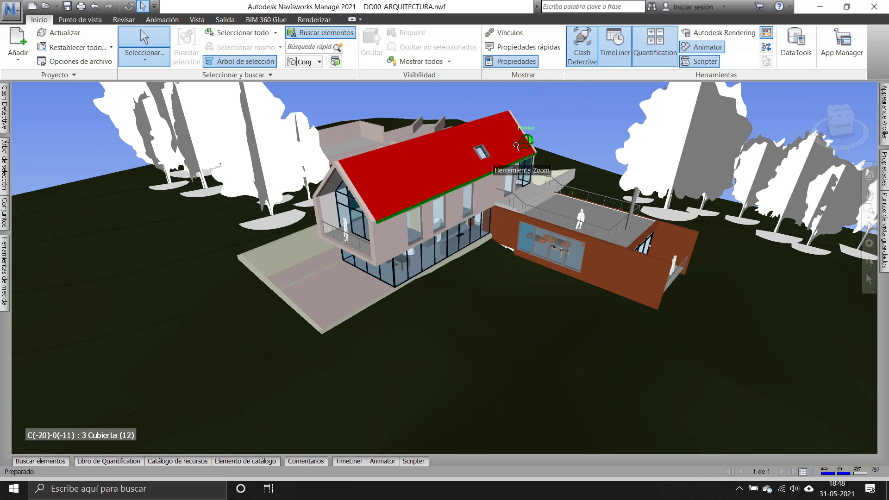
{"action": "middle_click_drag", "start_coordinate": [428, 189], "coordinate": [450, 172], "text": "shift"}
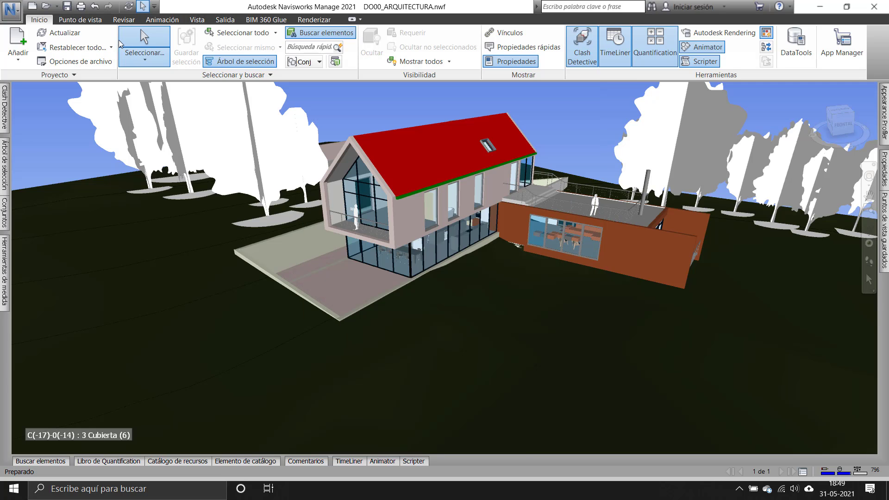
{"action": "left_click", "coordinate": [18, 13]}
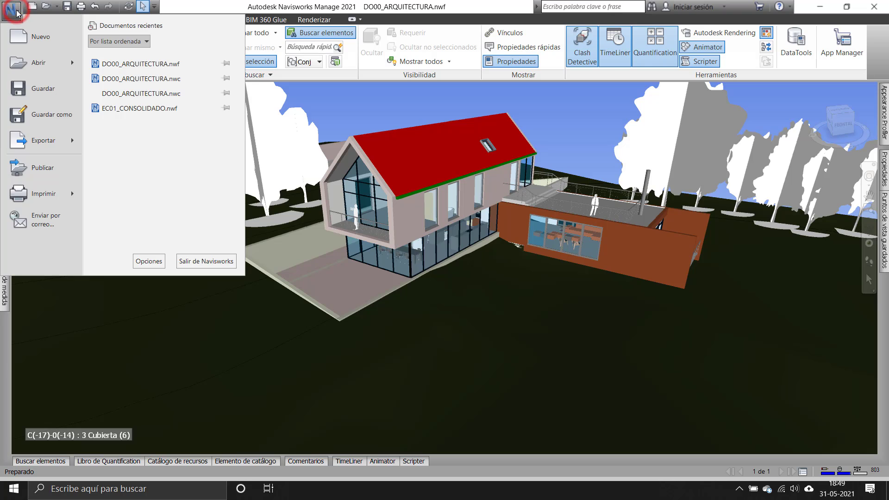
{"action": "left_click", "coordinate": [57, 122]}
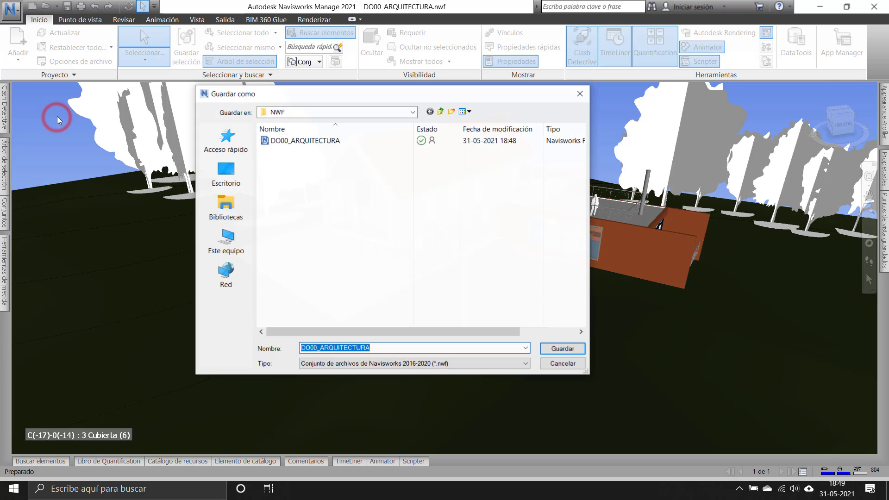
{"action": "left_click", "coordinate": [412, 364]}
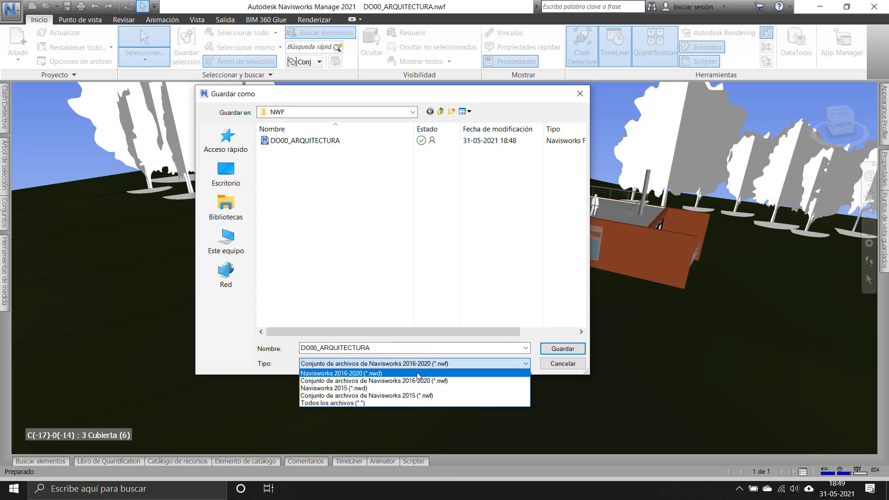
{"action": "left_click", "coordinate": [359, 374]}
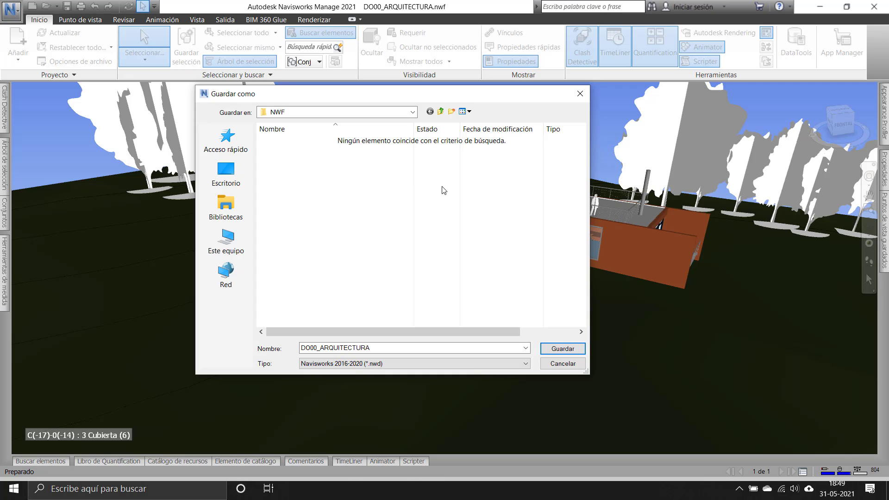
Step: Save the copy in the NWD folder of 00 Modelo Diseño PIM, overwriting the existing DO00_ARQUITECTURA file
{"action": "left_click", "coordinate": [440, 113]}
{"action": "left_click", "coordinate": [395, 258]}
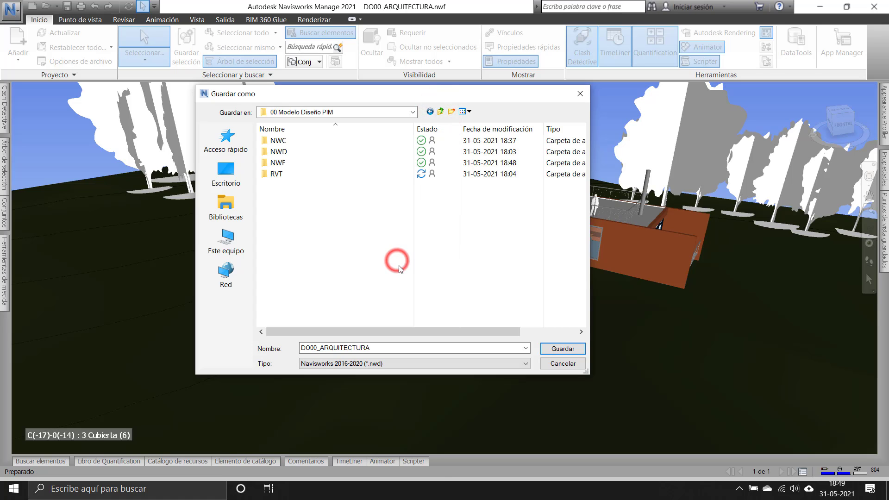
{"action": "double_click", "coordinate": [286, 152]}
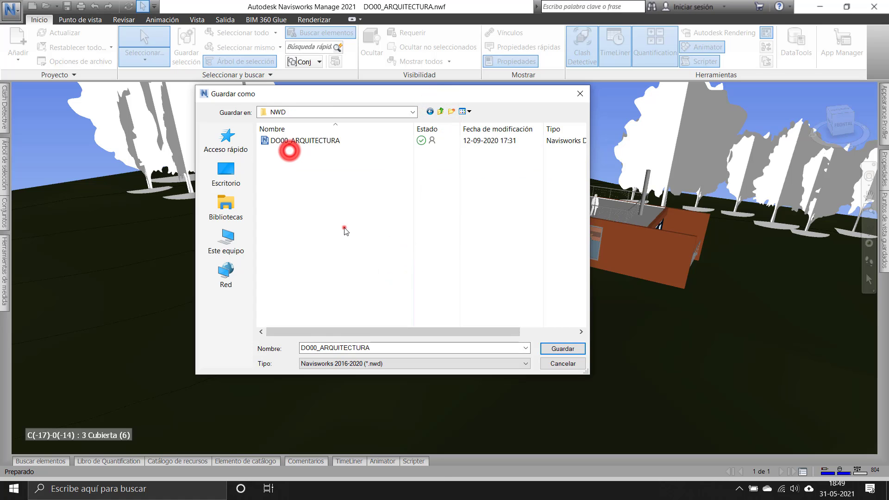
{"action": "left_click", "coordinate": [343, 227]}
{"action": "left_click", "coordinate": [318, 141]}
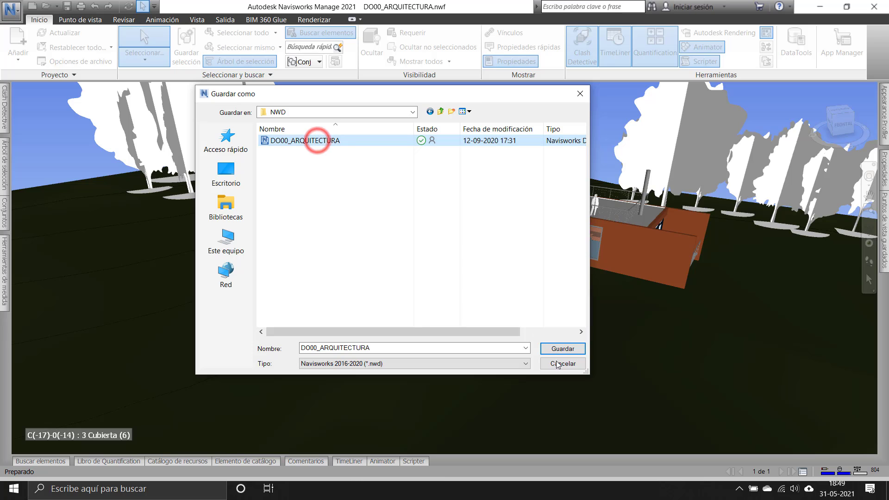
{"action": "left_click", "coordinate": [562, 348]}
{"action": "left_click", "coordinate": [469, 244]}
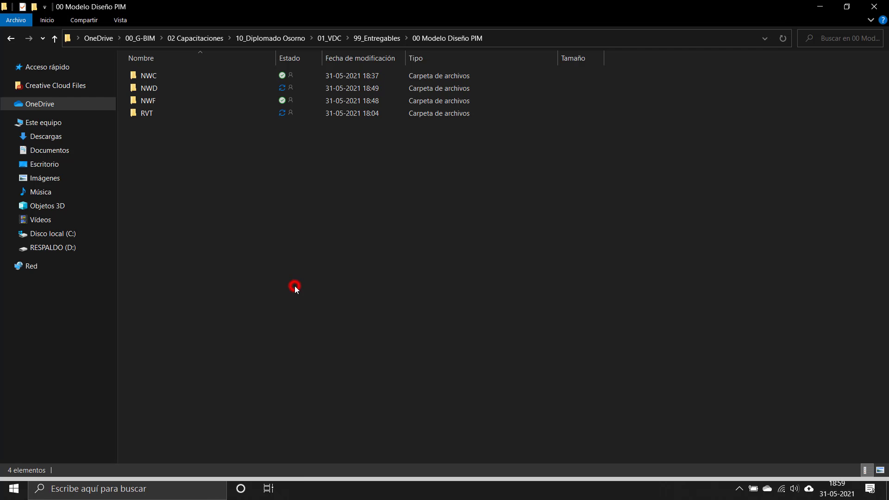
Step: In File Explorer, examine the DO00_ARQUITECTURA files in the NWC and NWF folders and return to 00 Modelo Diseño PIM
{"action": "left_click", "coordinate": [160, 76]}
{"action": "double_click", "coordinate": [160, 76]}
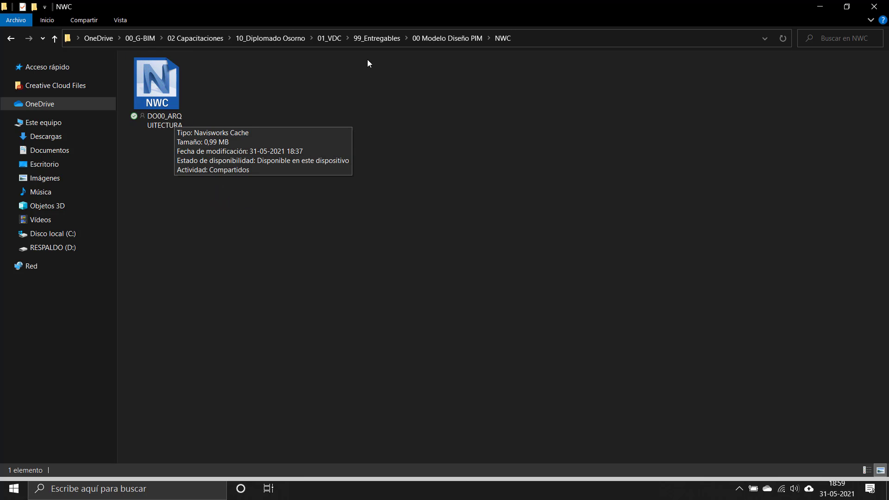
{"action": "left_click", "coordinate": [423, 38]}
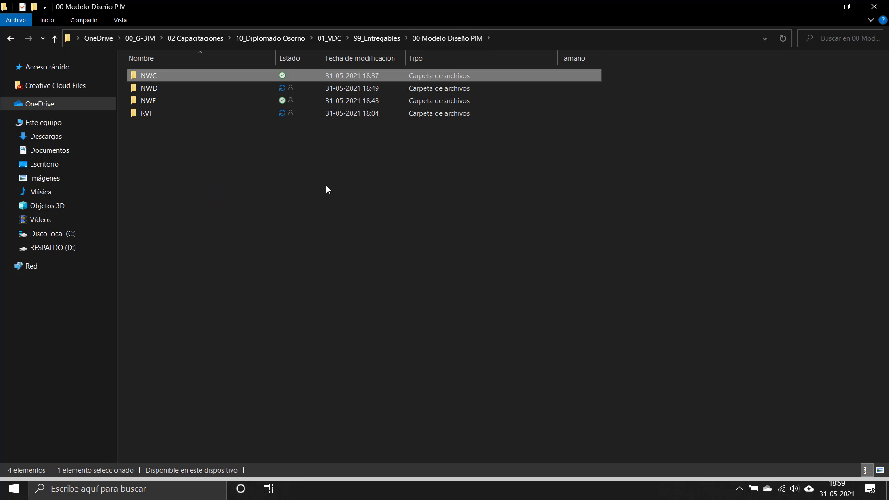
{"action": "double_click", "coordinate": [160, 100]}
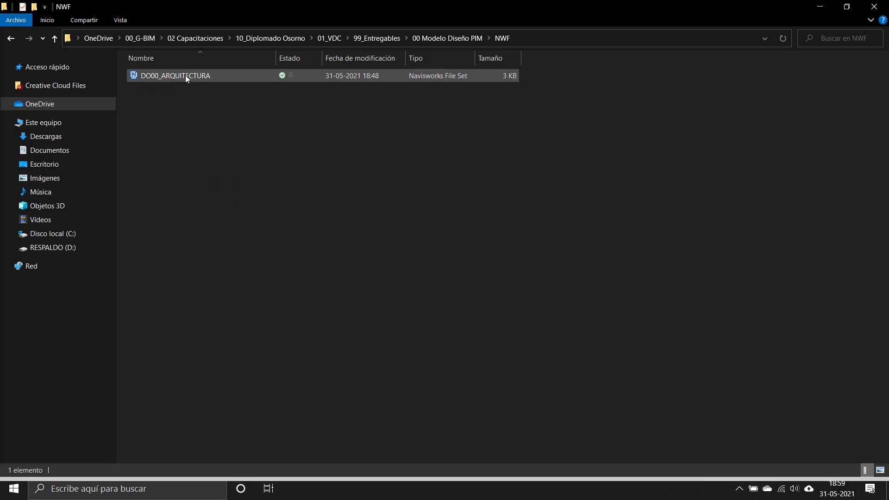
{"action": "left_click", "coordinate": [412, 212]}
{"action": "left_click", "coordinate": [438, 37]}
{"action": "left_click", "coordinate": [286, 255]}
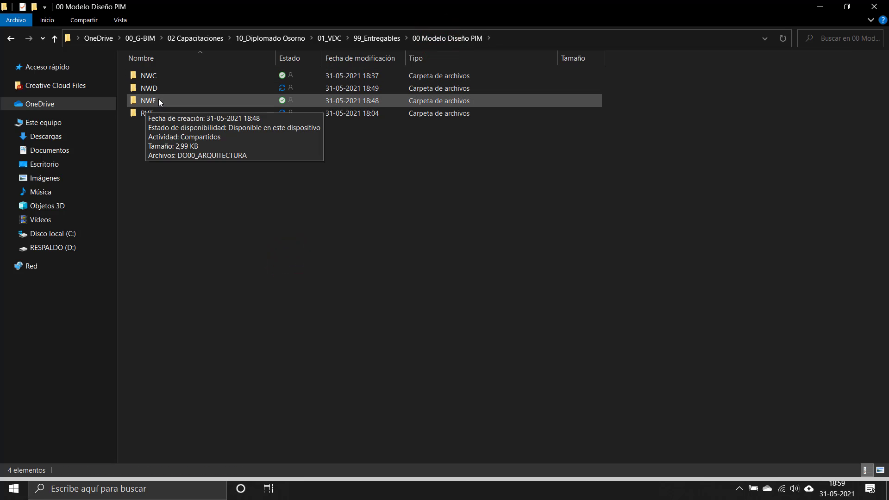
Step: Look at the NWC folder again and check the DO00_ARQUITECTURA document in the NWD folder
{"action": "double_click", "coordinate": [149, 75]}
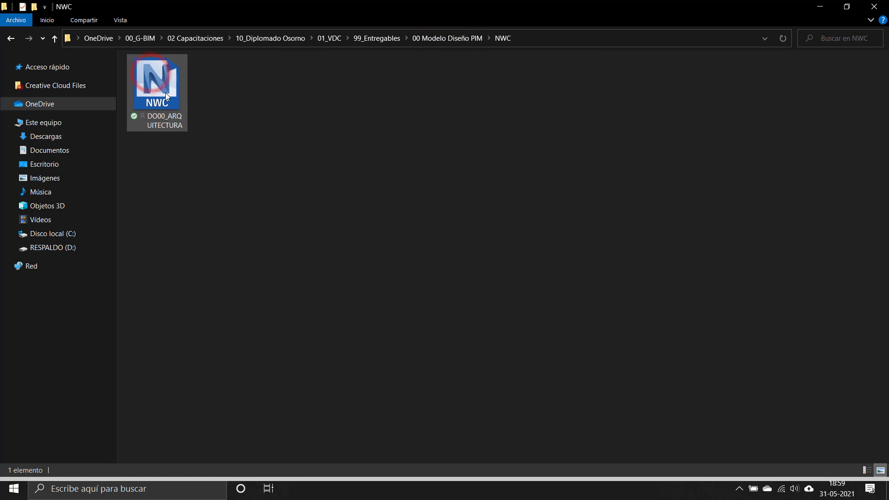
{"action": "left_click", "coordinate": [442, 38]}
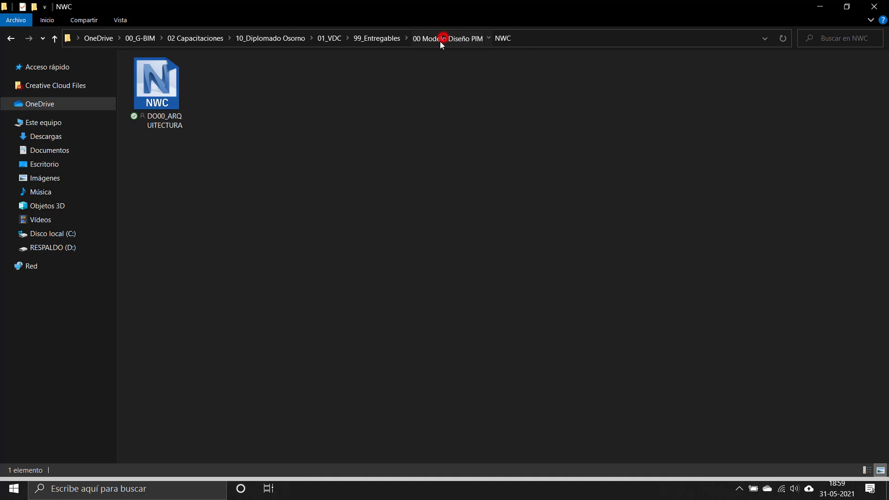
{"action": "left_click", "coordinate": [364, 211]}
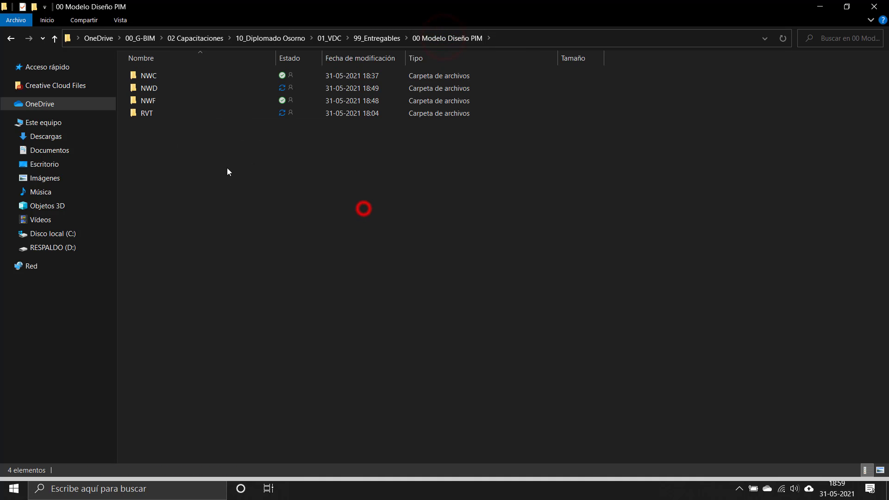
{"action": "double_click", "coordinate": [154, 88]}
{"action": "left_click", "coordinate": [177, 73]}
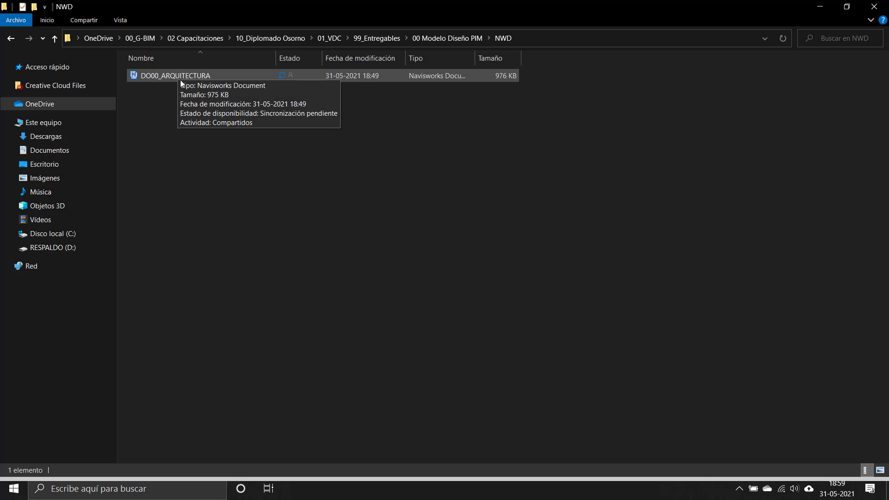
Step: Compare the NWC cache file with the NWD document by reopening both folders, and read the NWD file's type and size details
{"action": "left_click", "coordinate": [420, 38]}
{"action": "double_click", "coordinate": [170, 75]}
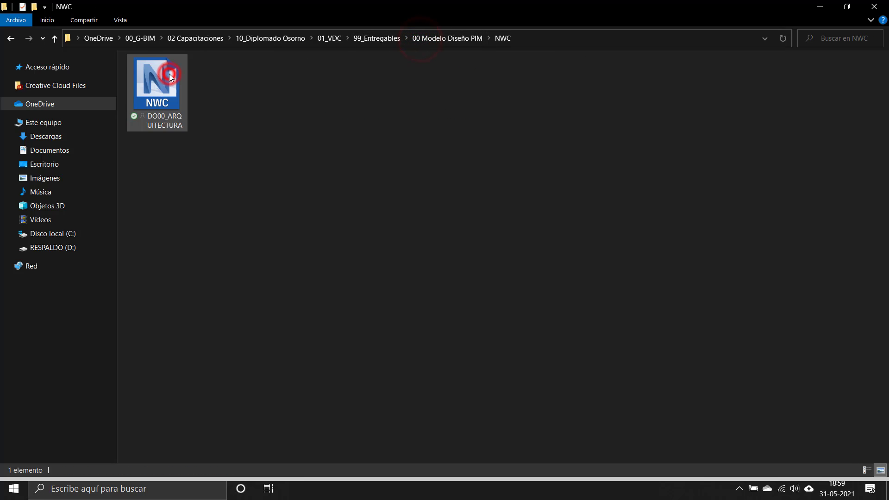
{"action": "left_click", "coordinate": [451, 38]}
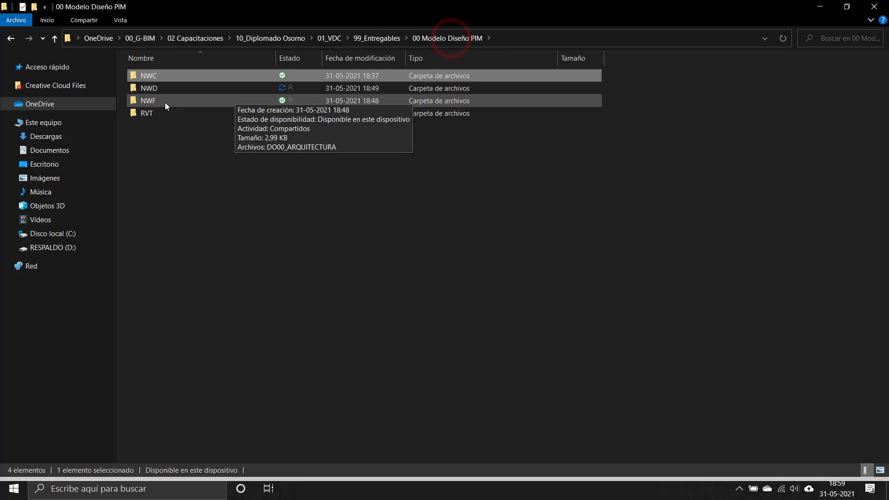
{"action": "double_click", "coordinate": [162, 90]}
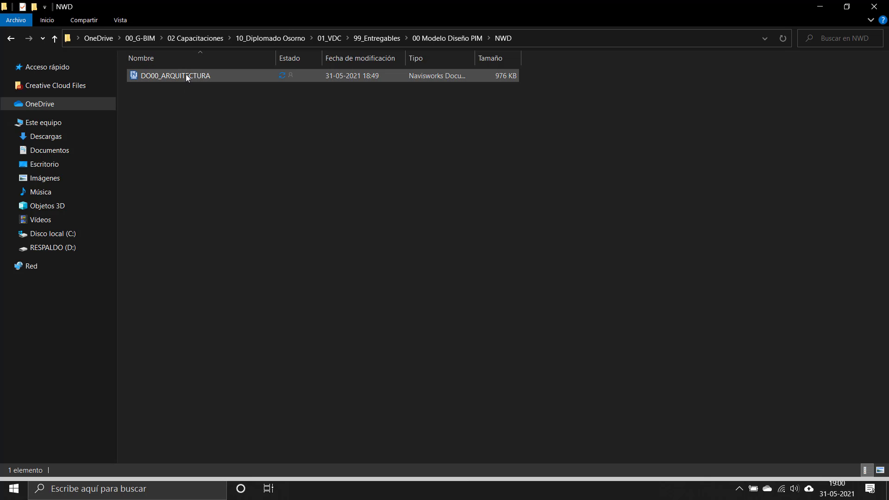
{"action": "mouse_move", "coordinate": [187, 77]}
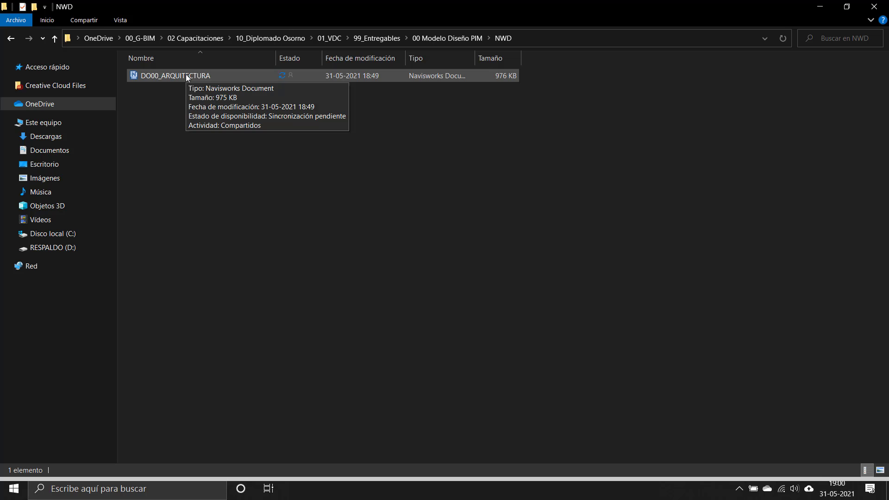
{"action": "left_click", "coordinate": [189, 157]}
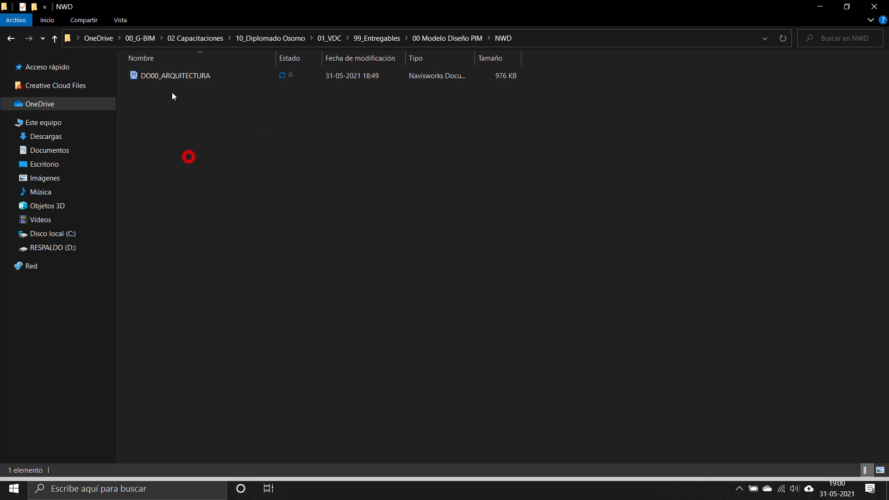
{"action": "mouse_move", "coordinate": [184, 81]}
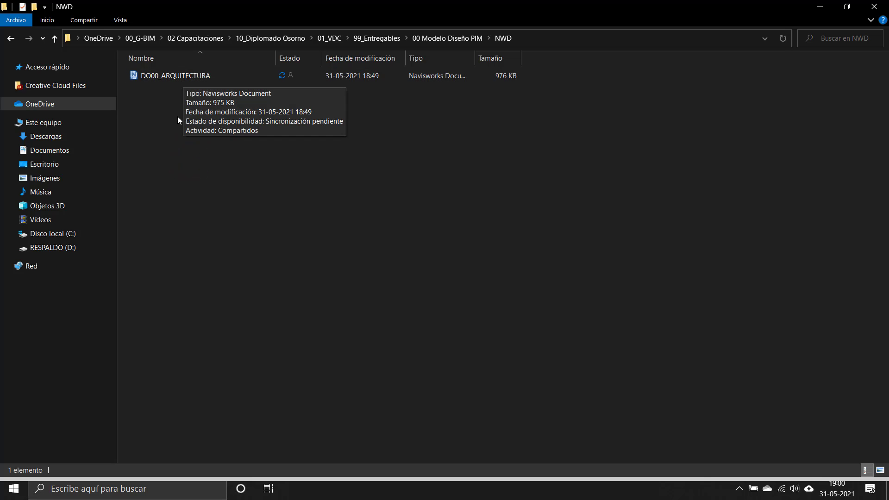
{"action": "left_click", "coordinate": [171, 130]}
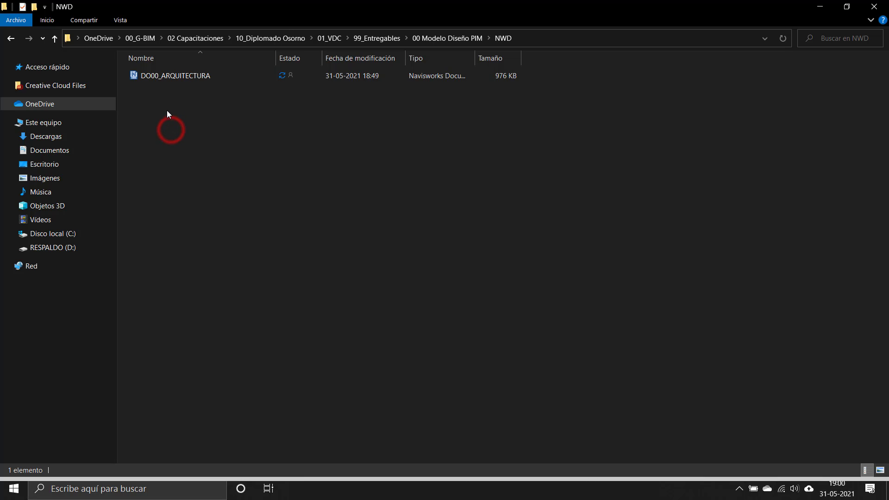